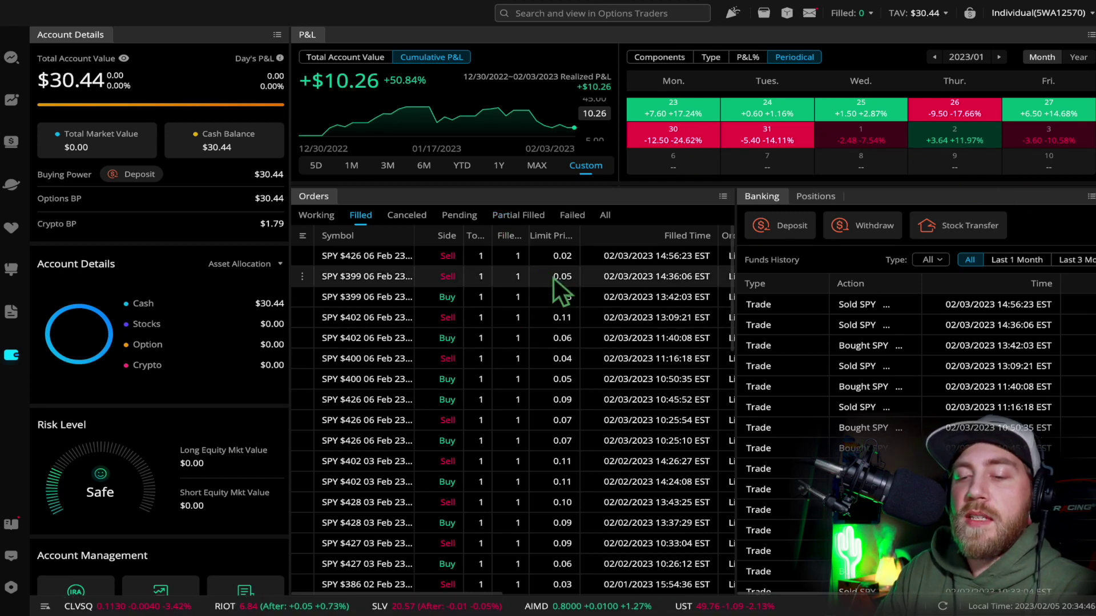
- Open the Options Hedge - Mac workspace from the left sidebar
click(11, 268)
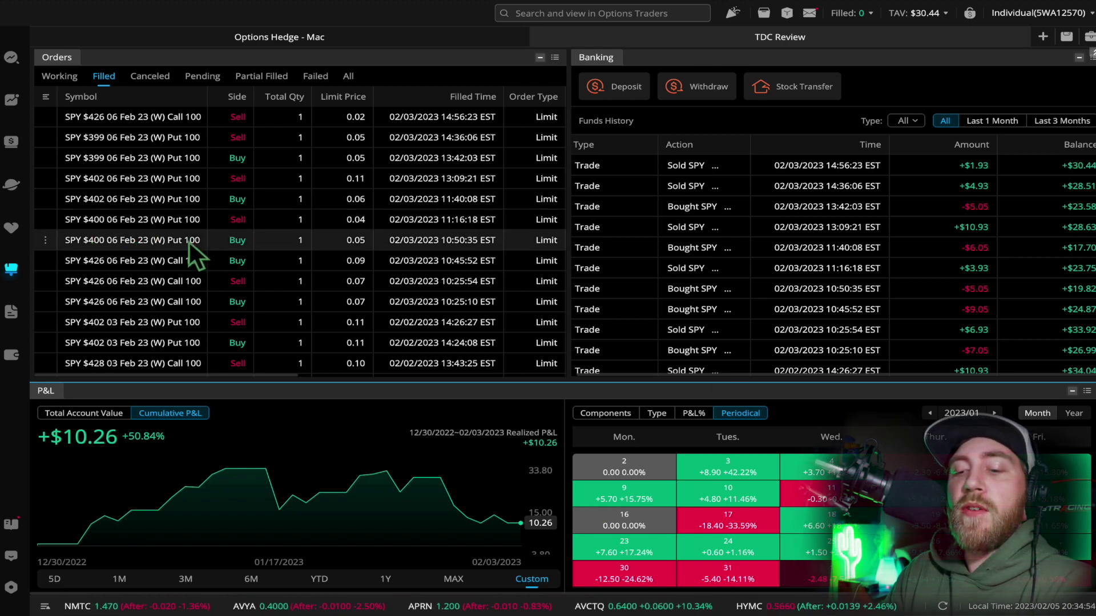
- Scroll through the filled SPY orders and funds history down to the January 2023 P&L calendar
scroll(217, 250, down, 6)
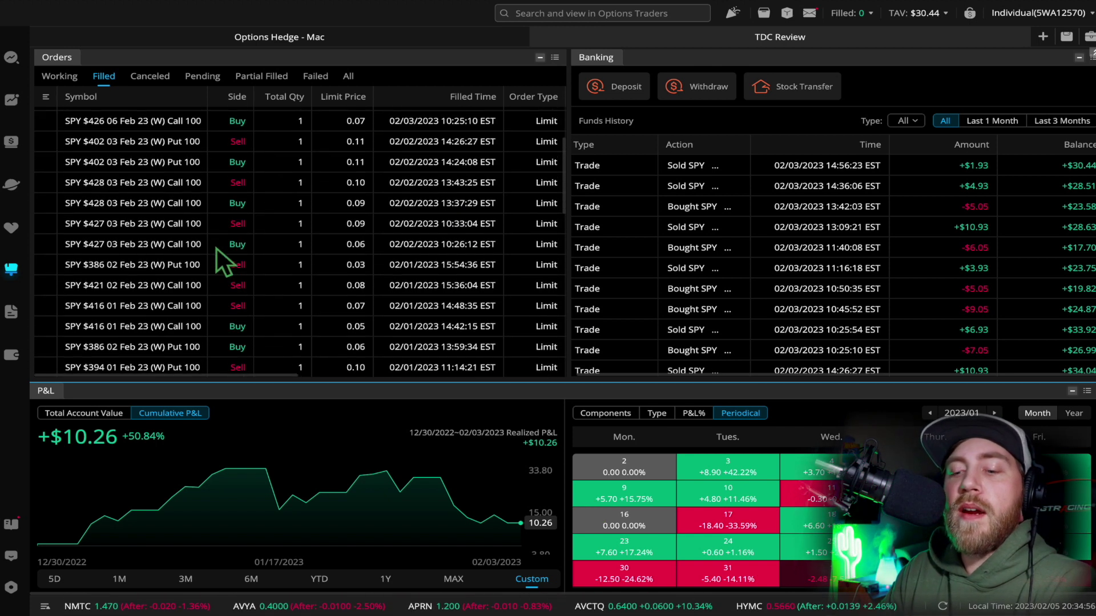
scroll(217, 249, down, 3)
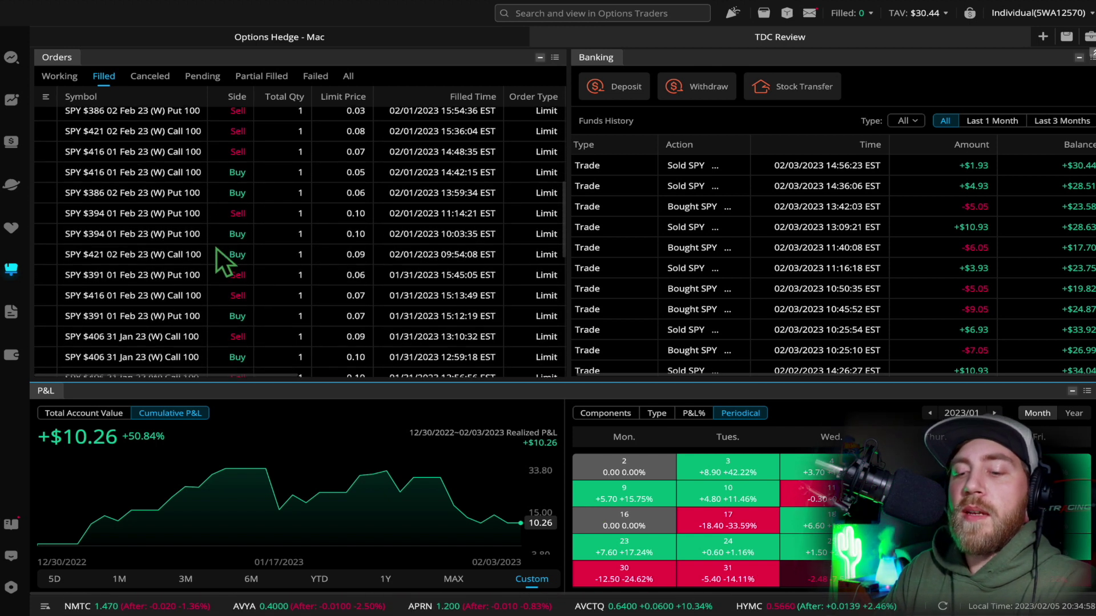
scroll(217, 248, down, 8)
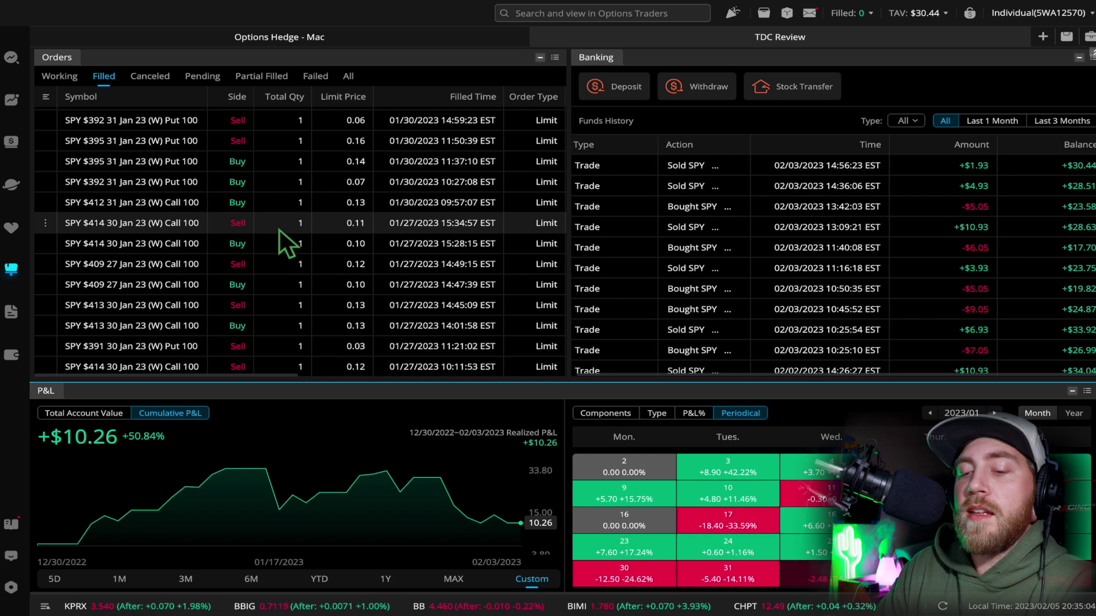
scroll(324, 256, down, 3)
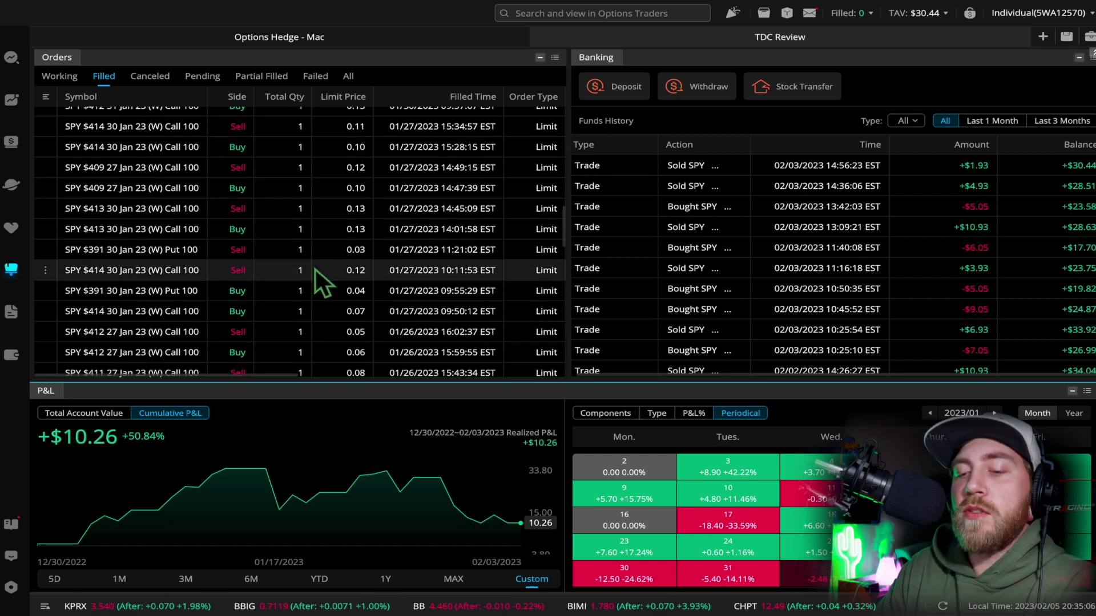
scroll(316, 274, down, 6)
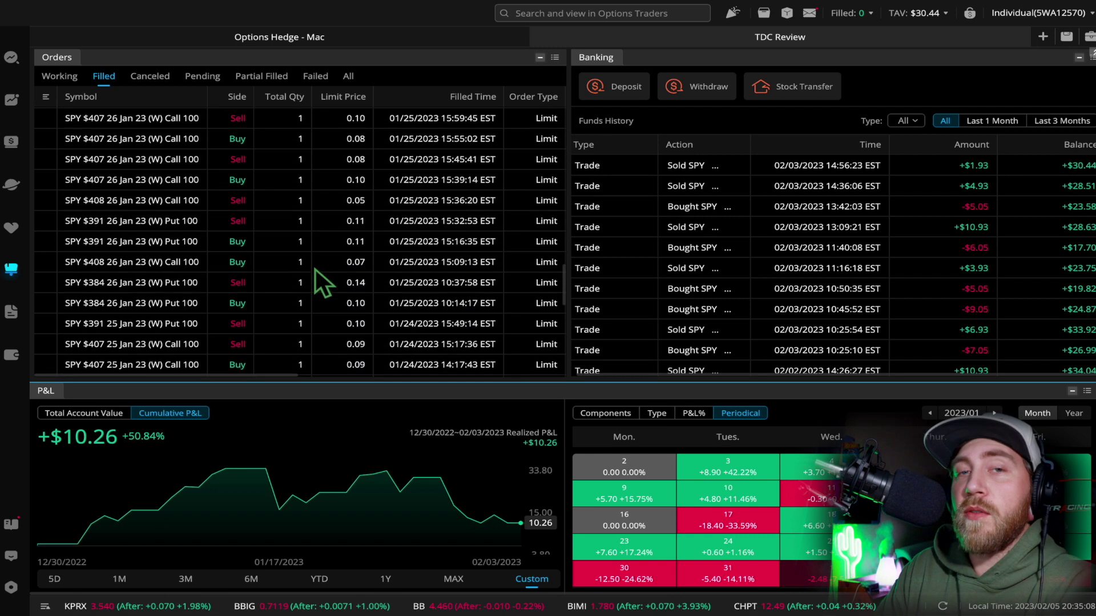
scroll(358, 306, up, 15)
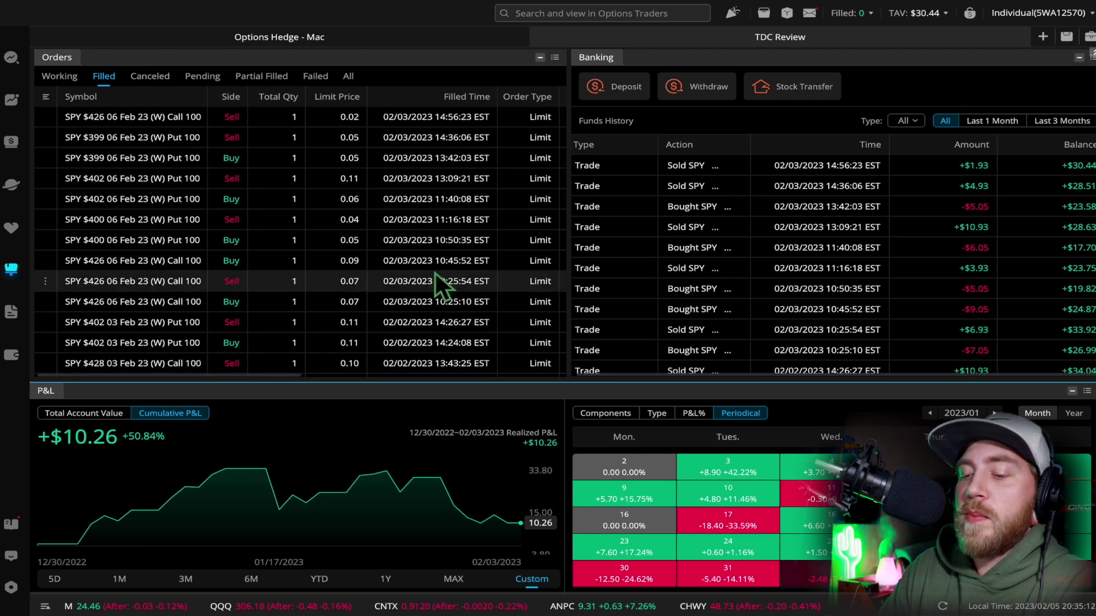
scroll(824, 276, down, 3)
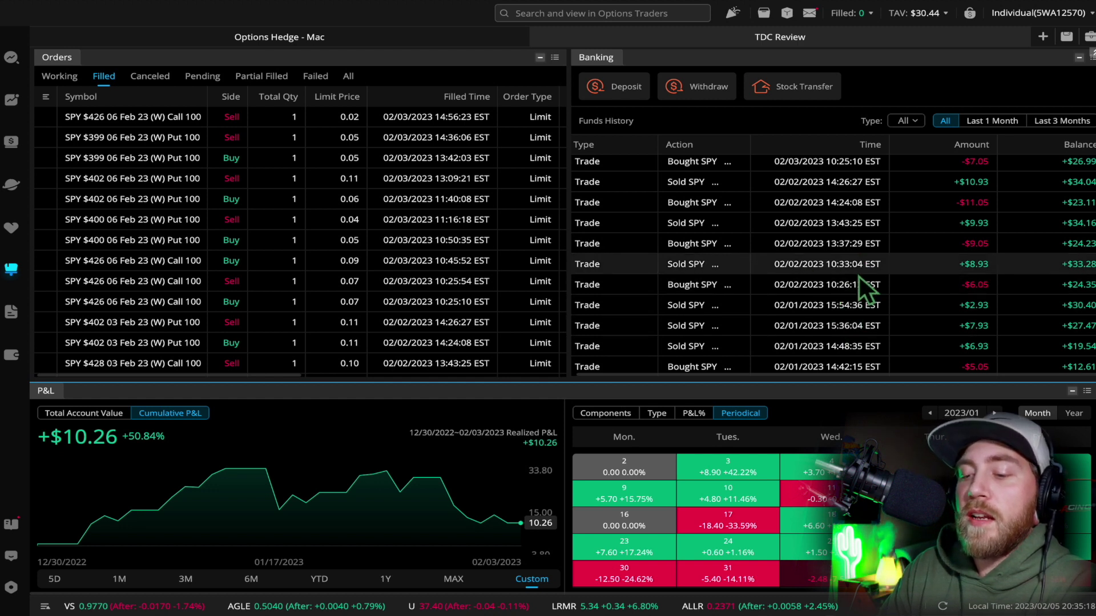
scroll(843, 279, down, 2)
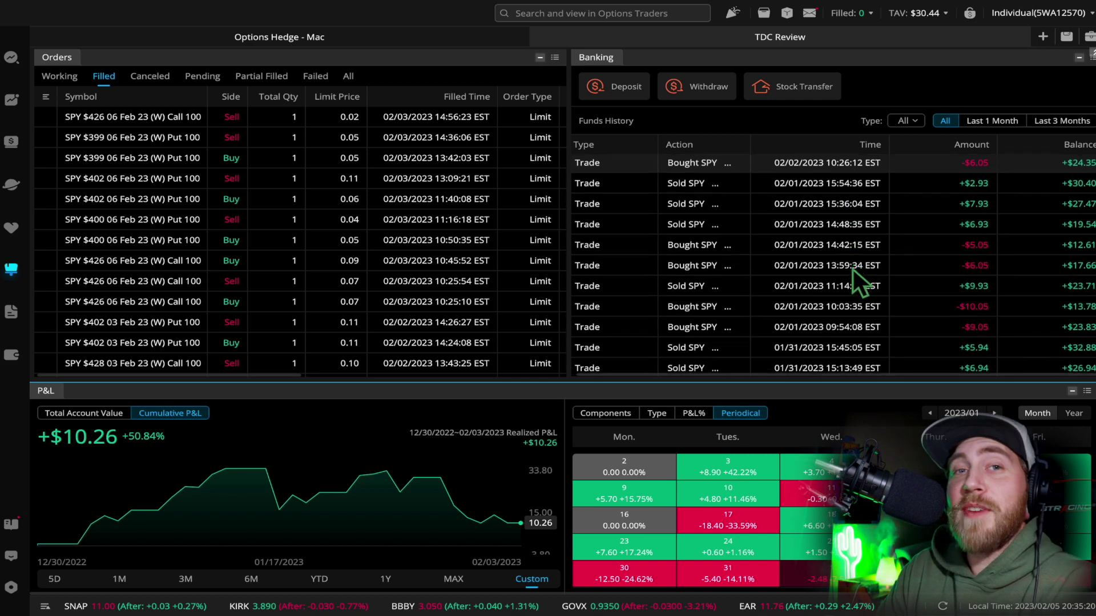
scroll(853, 269, down, 4)
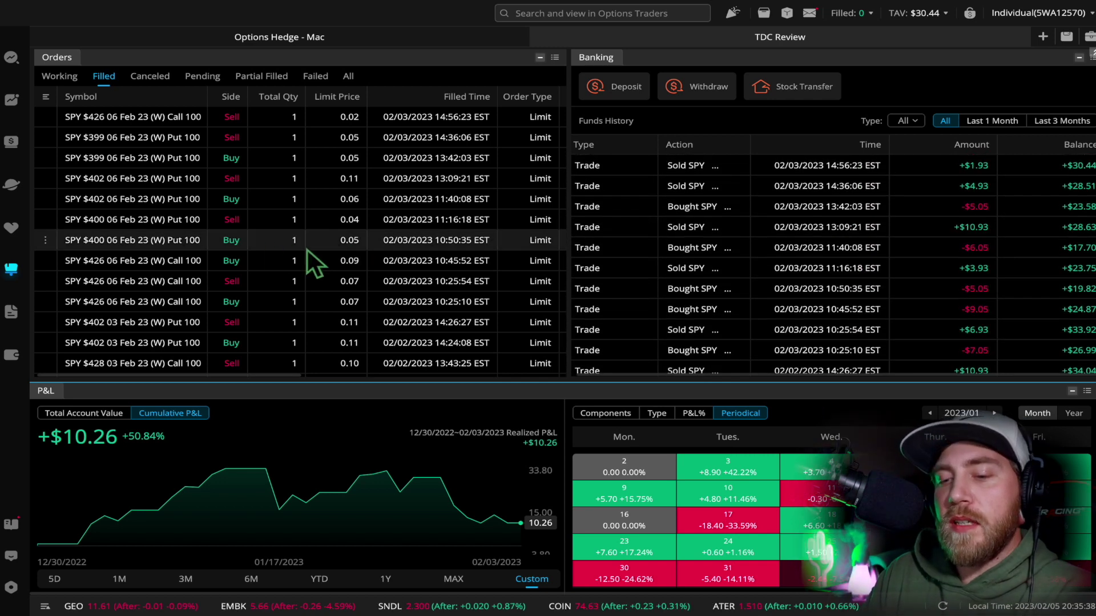
scroll(307, 249, down, 3)
scroll(307, 250, up, 3)
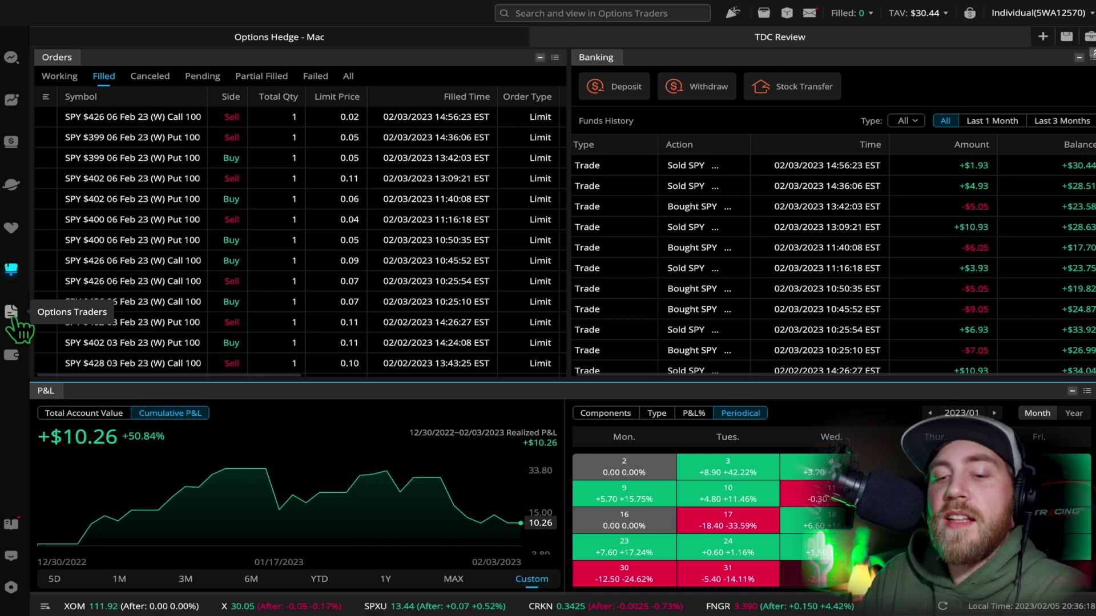
- Switch to the Options Traders SPY charts workspace and show all drawings on the weekly chart
click(11, 312)
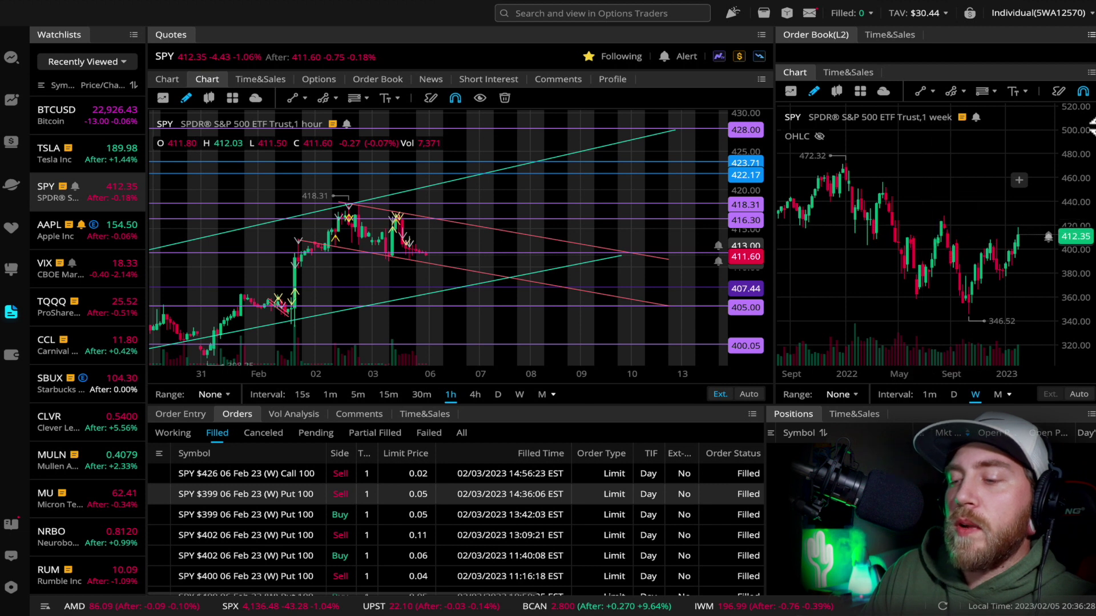
click(1092, 92)
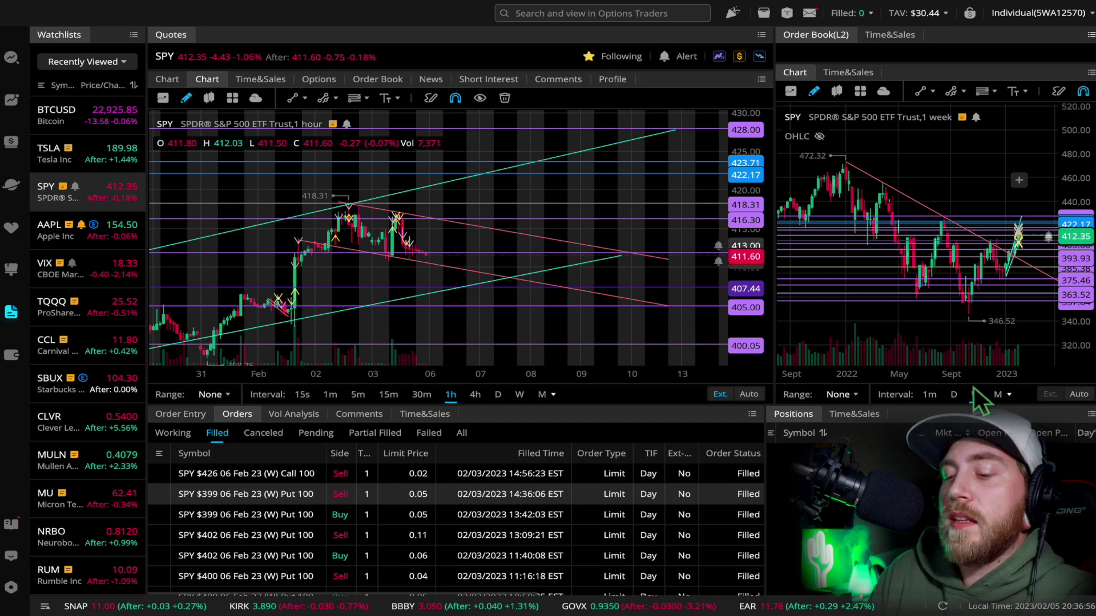
- Set the right SPY chart to 1-day candles and select the lower trendlines on both charts
click(953, 394)
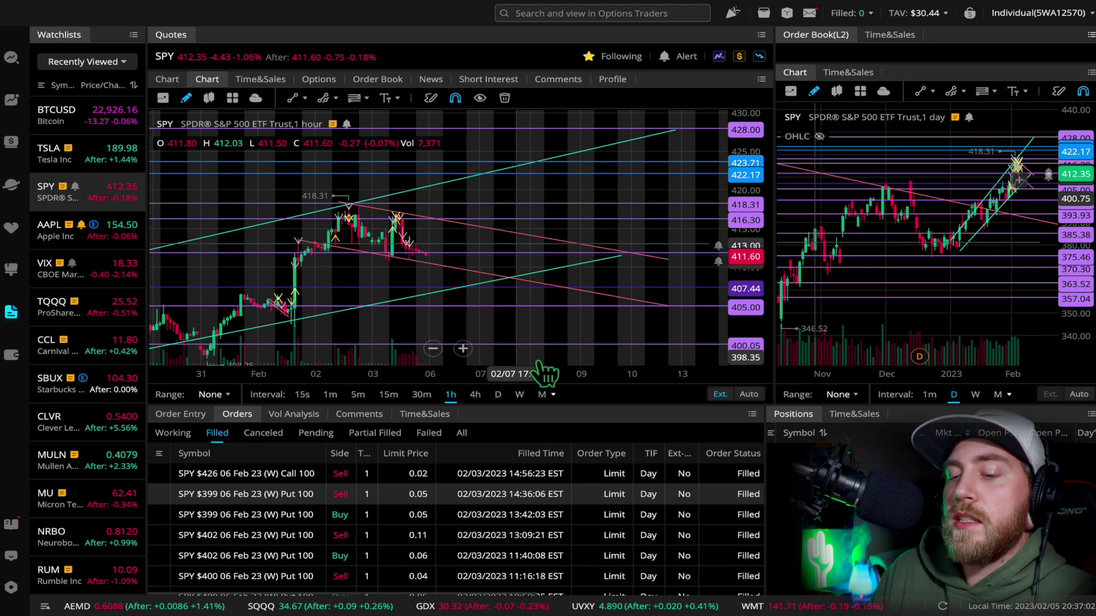
click(1015, 199)
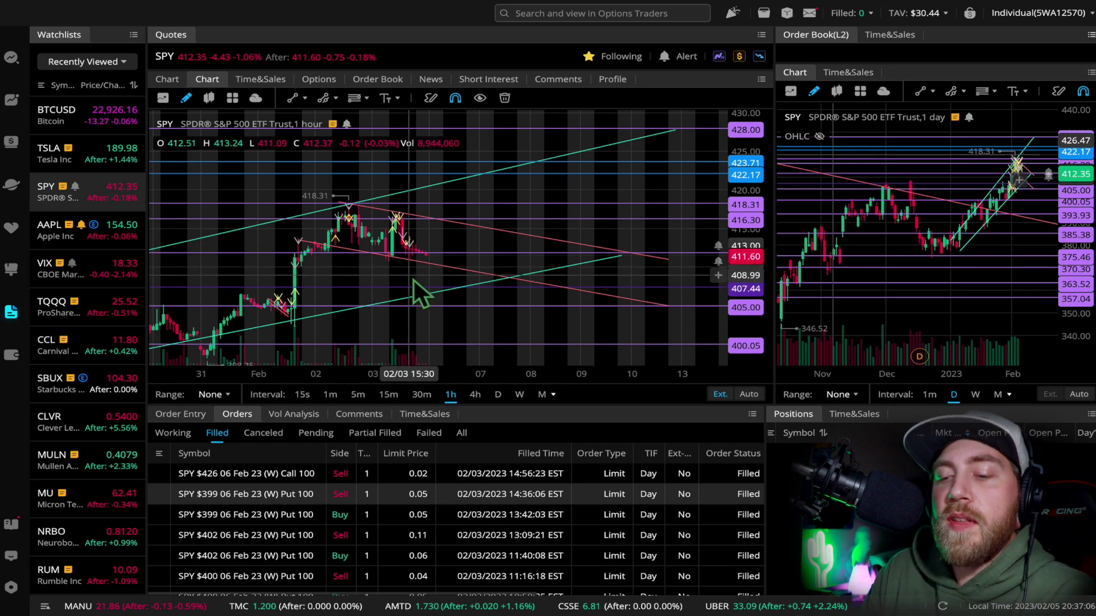
drag(405, 278, 385, 282)
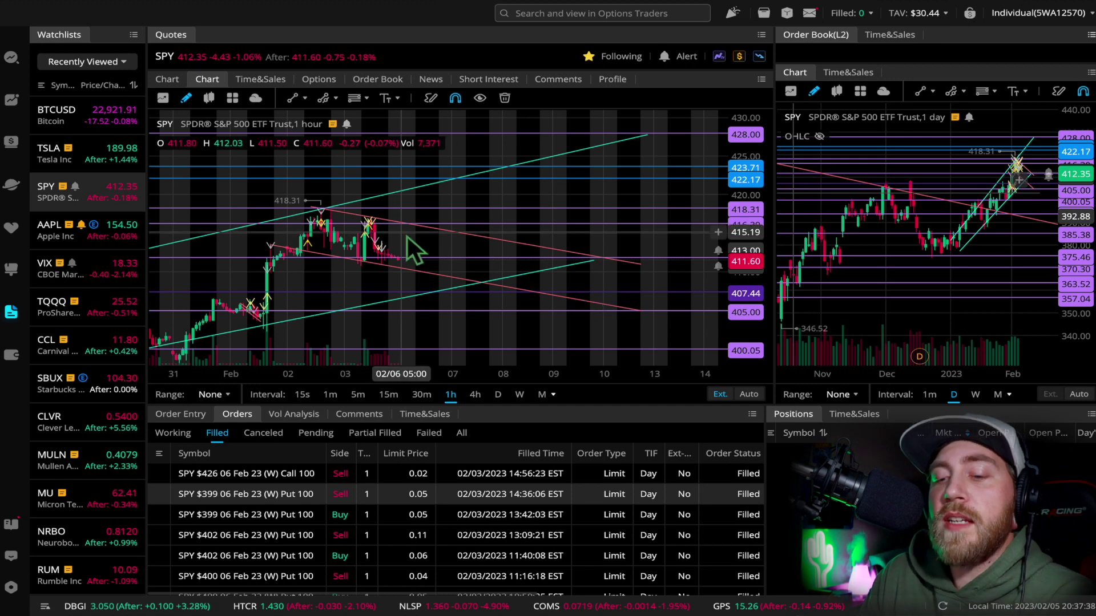
click(432, 294)
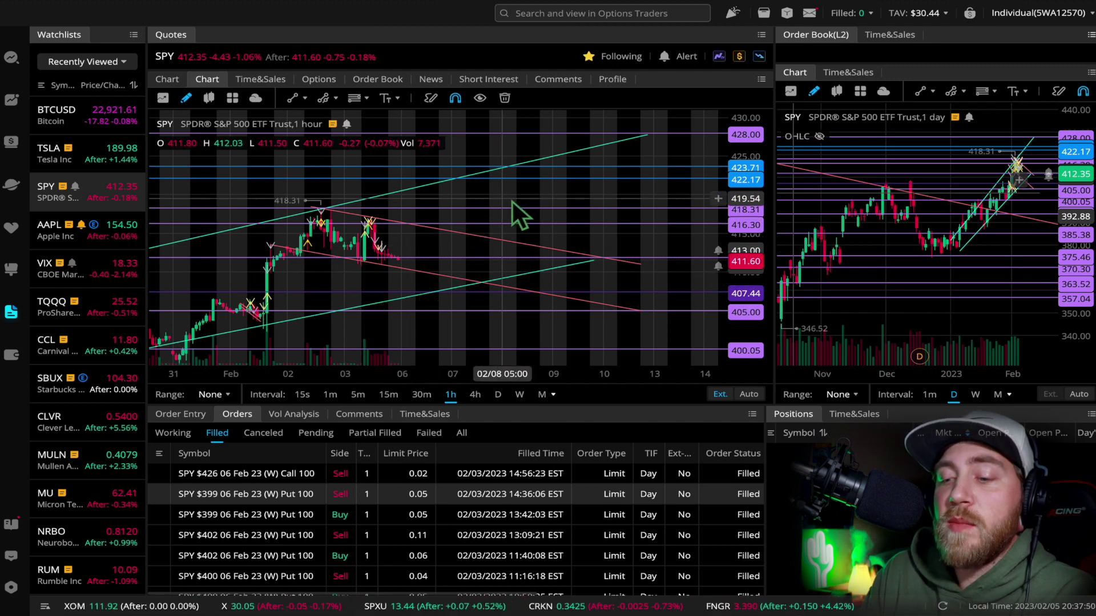
- Pan and rescale the hourly SPY chart to frame the late-January rally and 418.31 high
drag(516, 200, 509, 217)
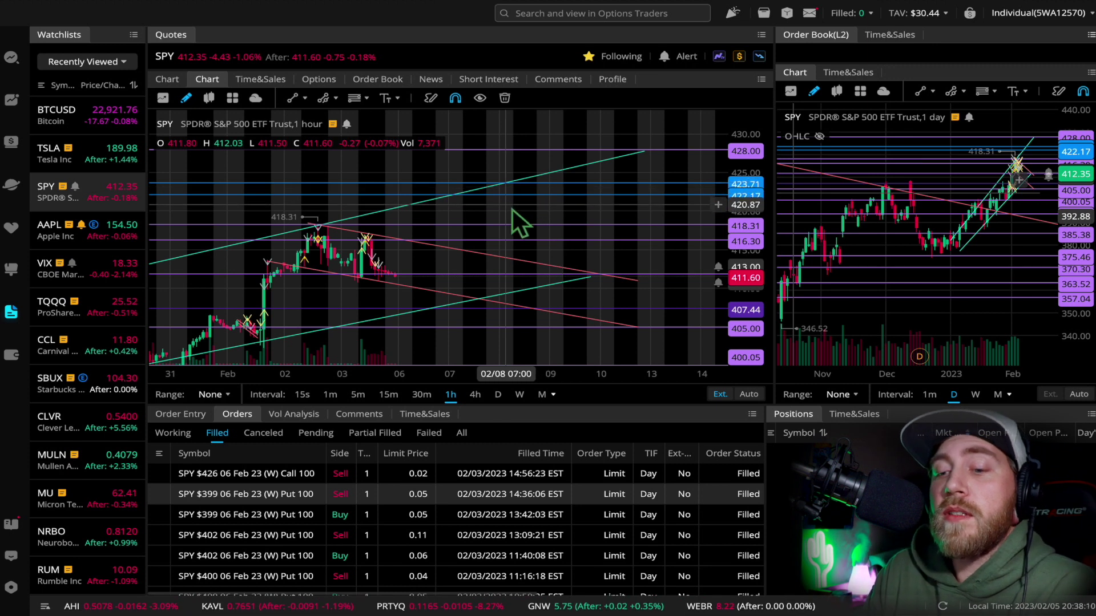
drag(482, 218, 524, 221)
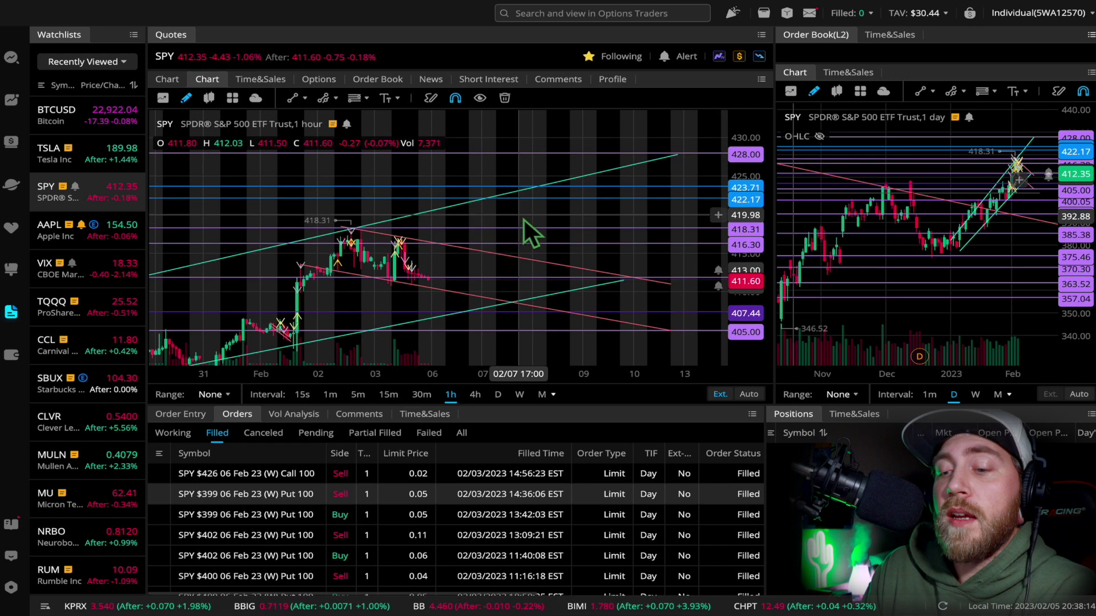
mouse_move(596, 219)
mouse_down()
mouse_move(615, 217)
mouse_move(599, 222)
mouse_up()
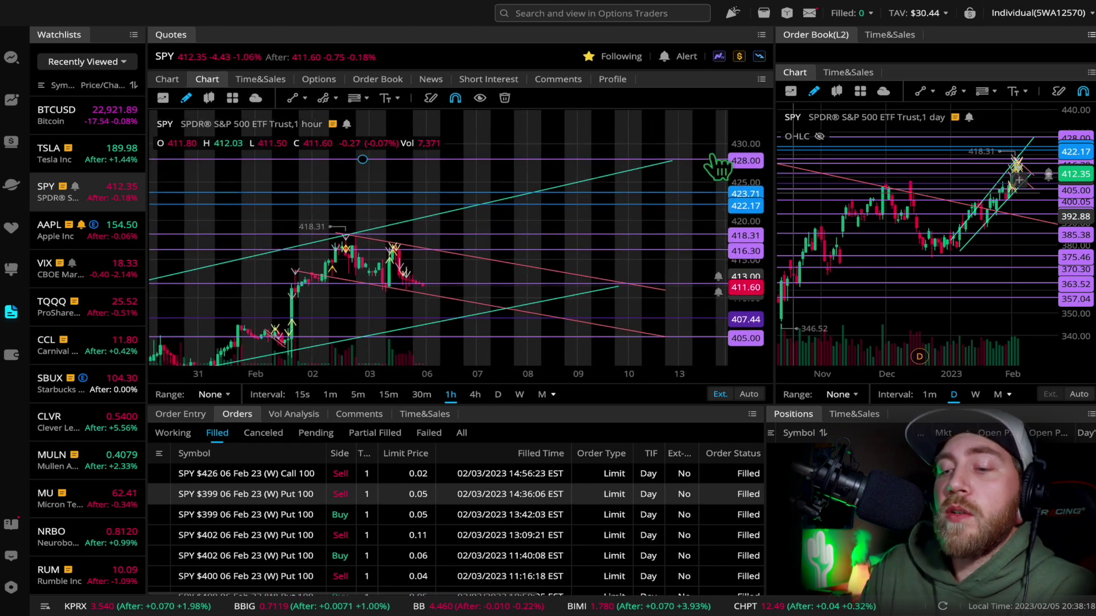
drag(682, 143, 657, 119)
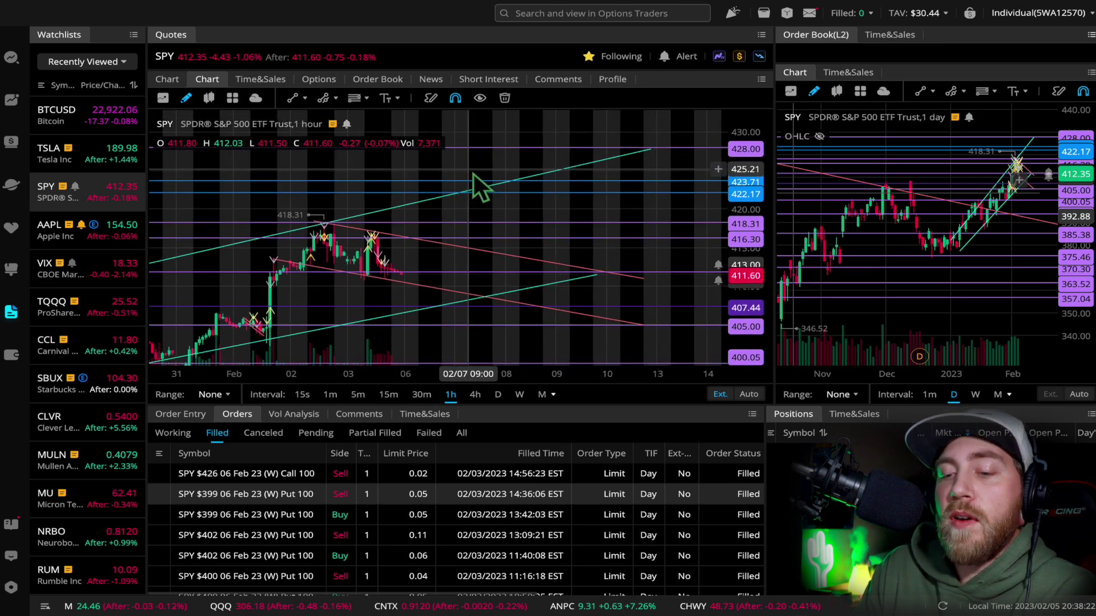
drag(474, 174, 453, 157)
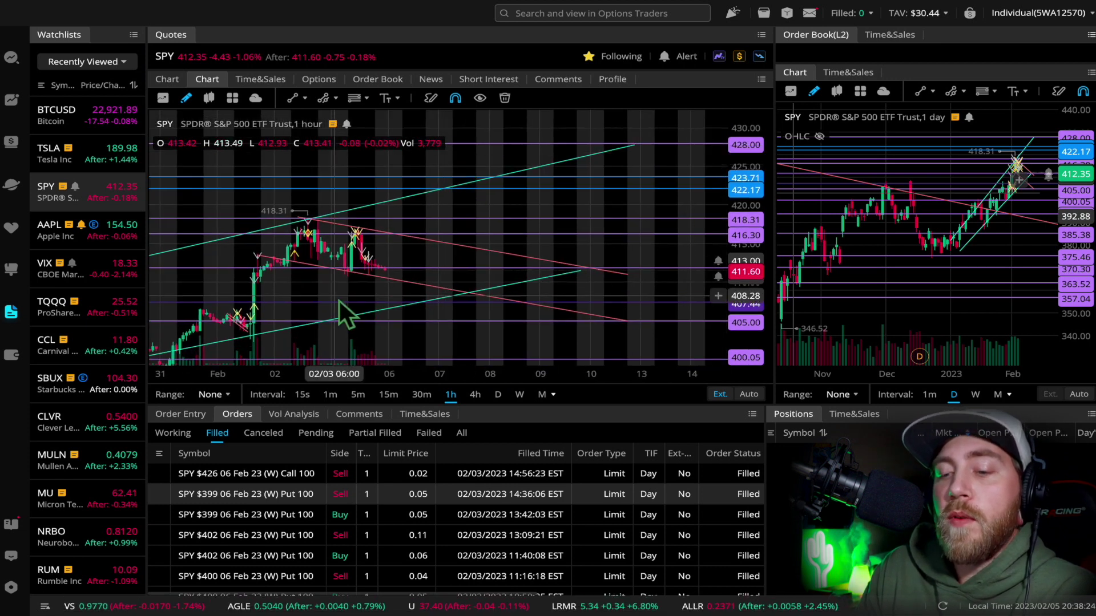
drag(339, 300, 336, 264)
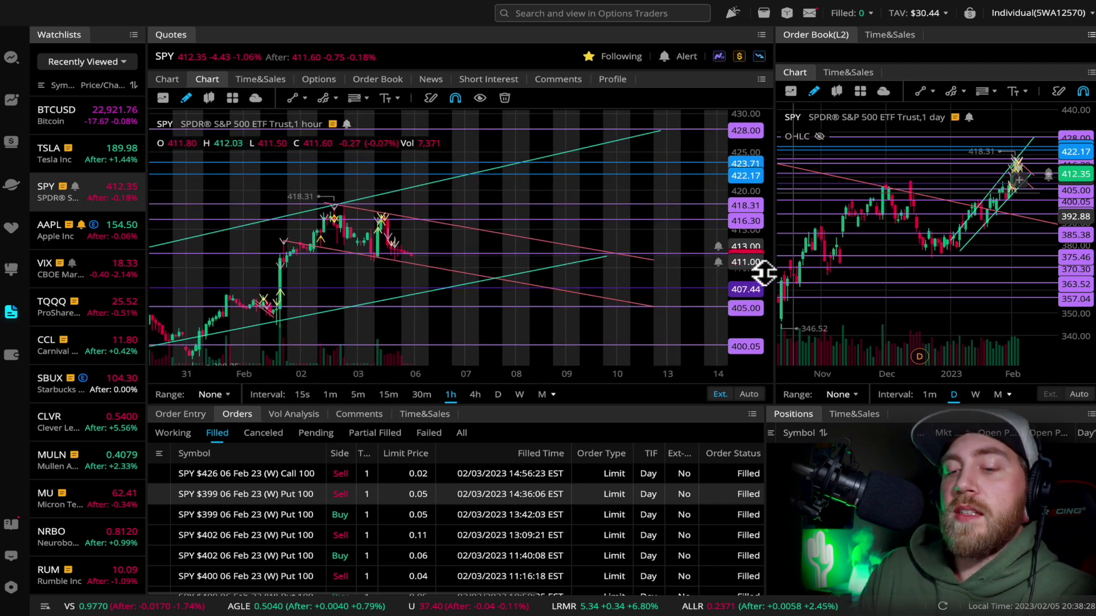
drag(765, 282, 762, 278)
drag(431, 271, 446, 253)
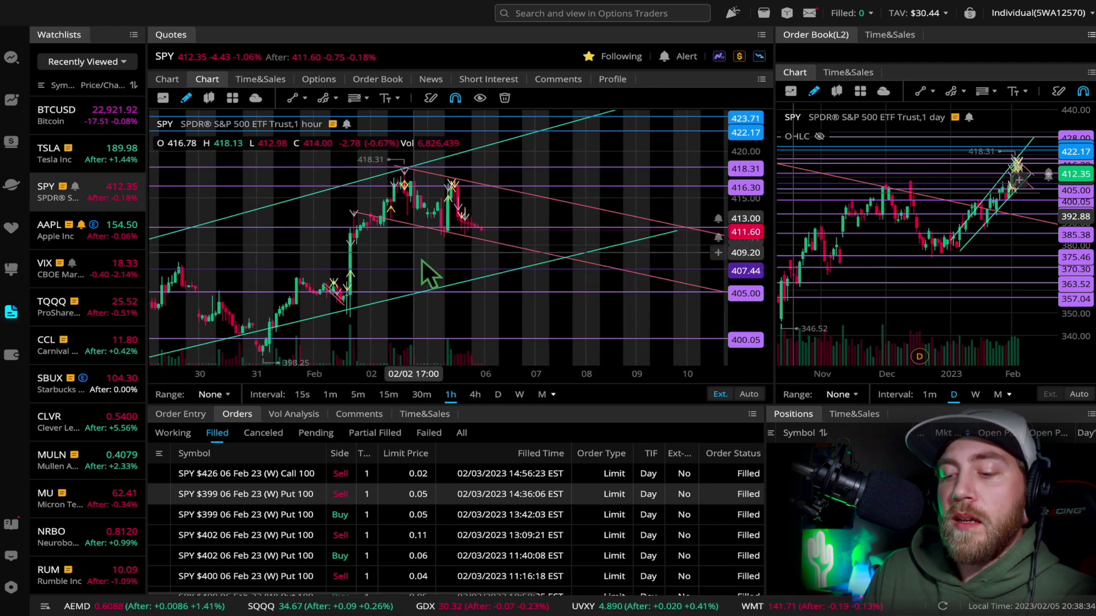
drag(421, 258, 422, 266)
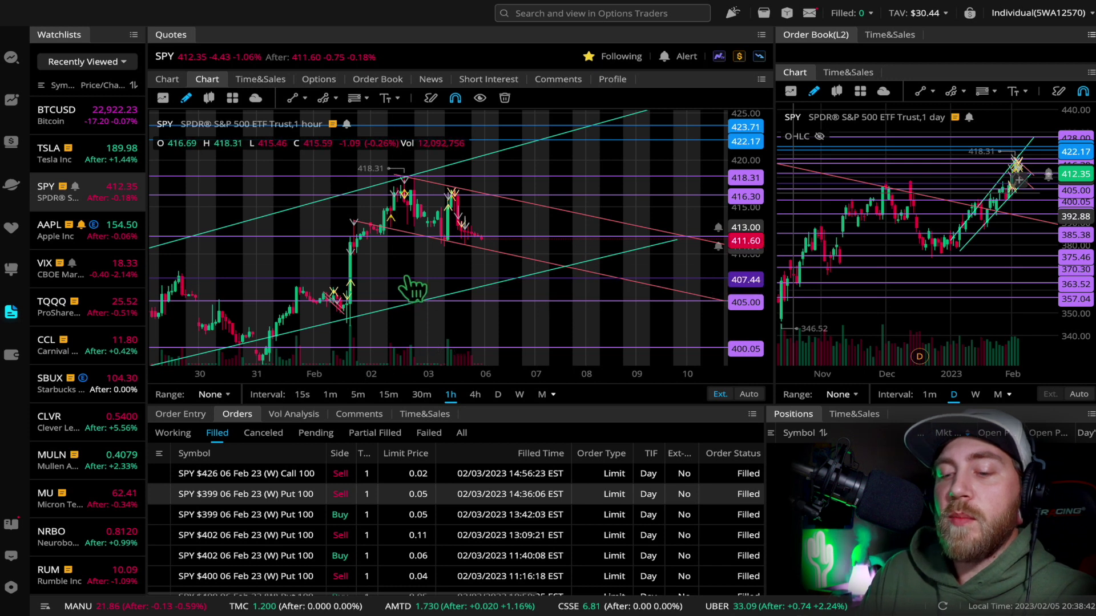
drag(442, 266, 509, 260)
scroll(509, 260, down, 5)
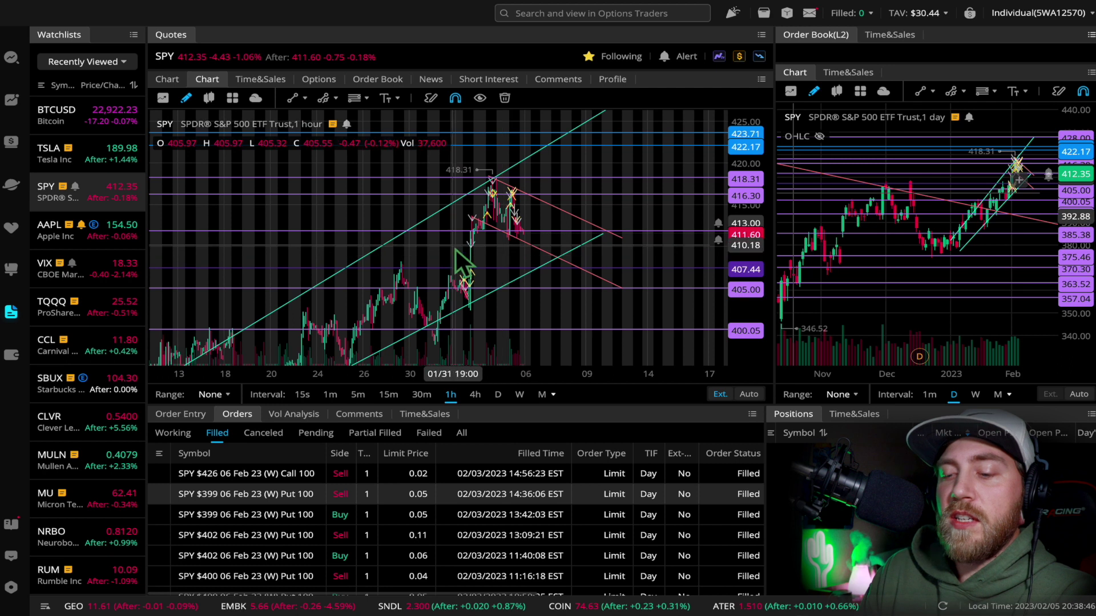
drag(742, 184, 768, 215)
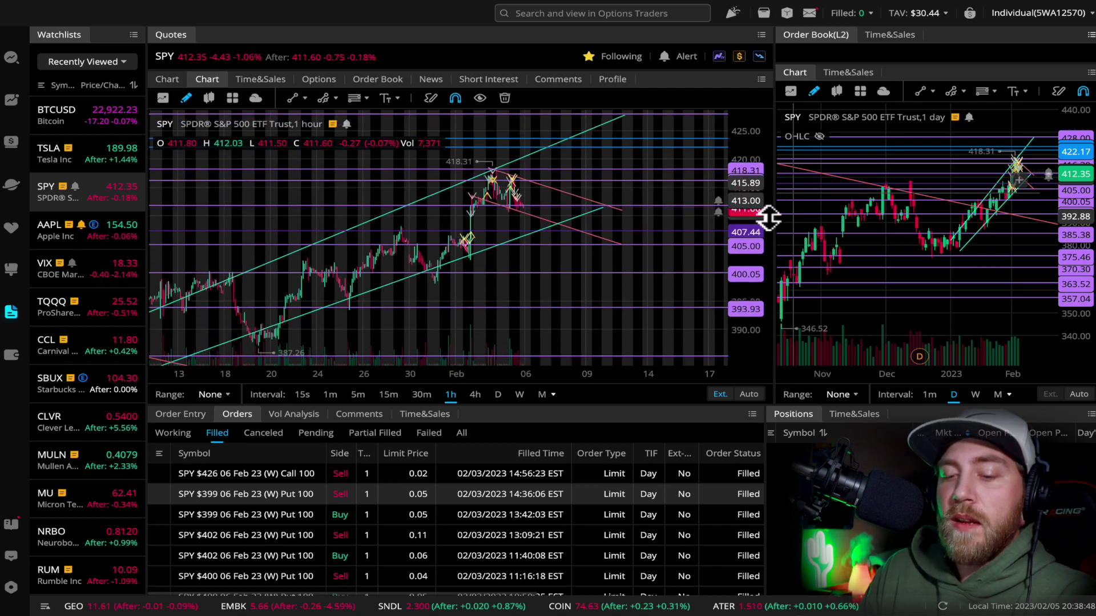
drag(354, 337, 573, 179)
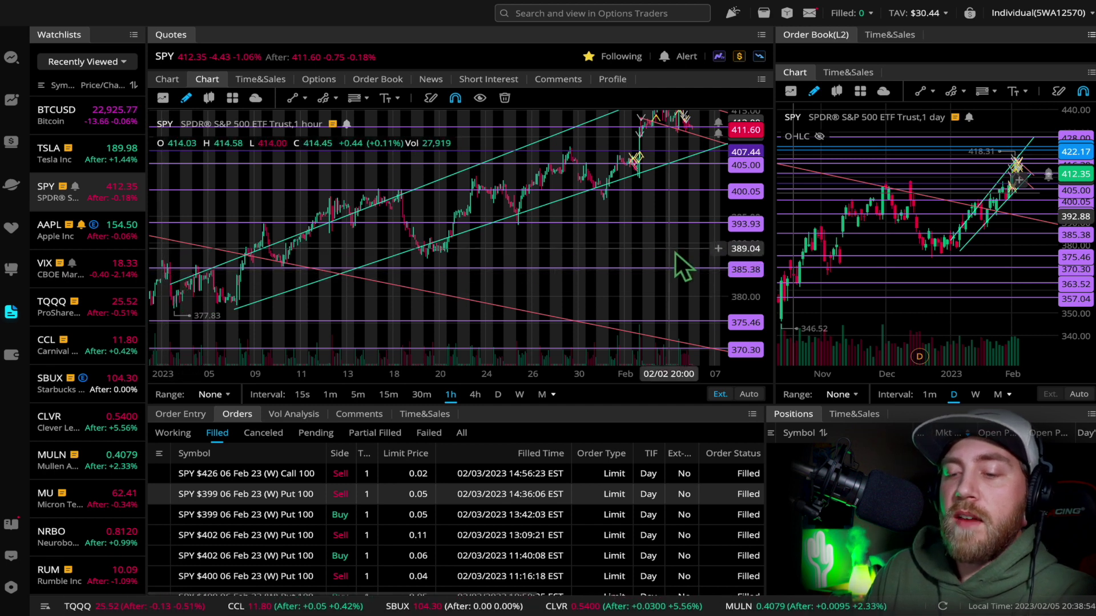
drag(675, 252, 425, 326)
drag(464, 242, 528, 290)
scroll(580, 239, up, 3)
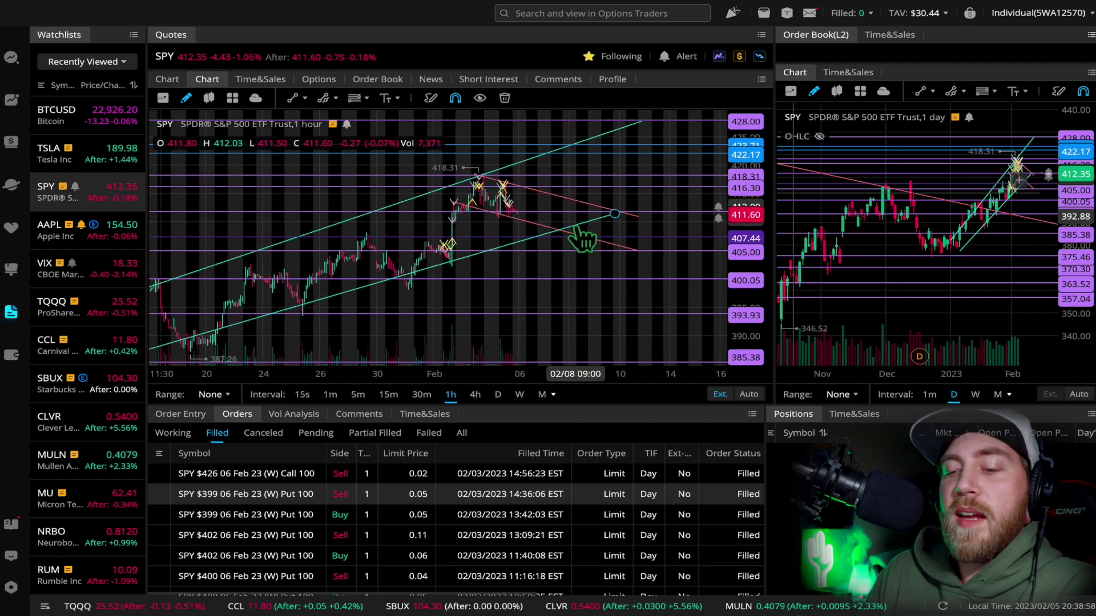
drag(534, 262, 536, 300)
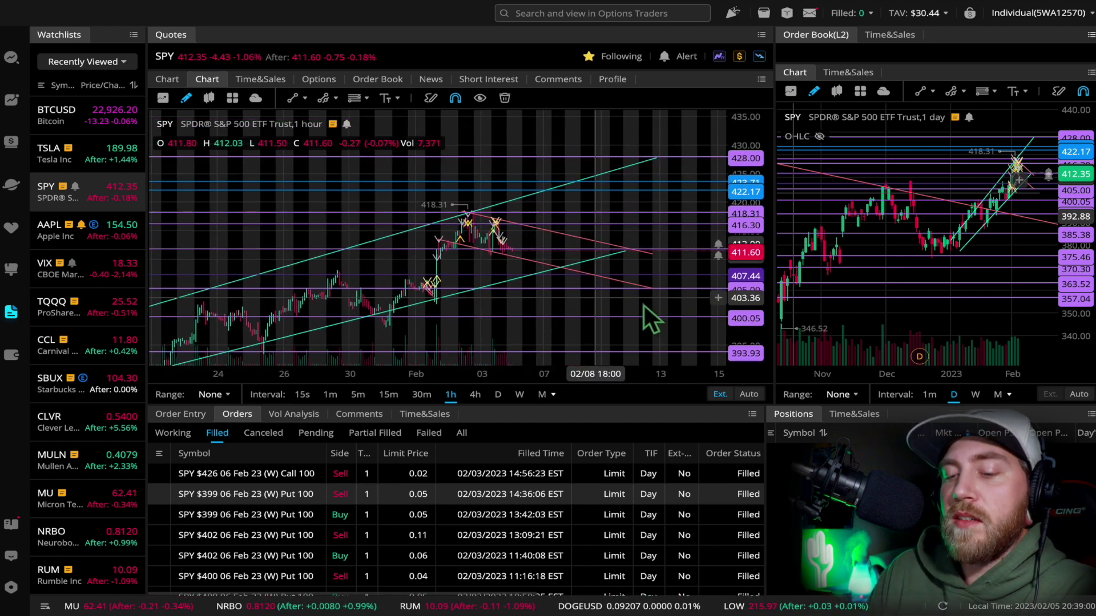
drag(751, 337, 751, 298)
scroll(566, 249, up, 5)
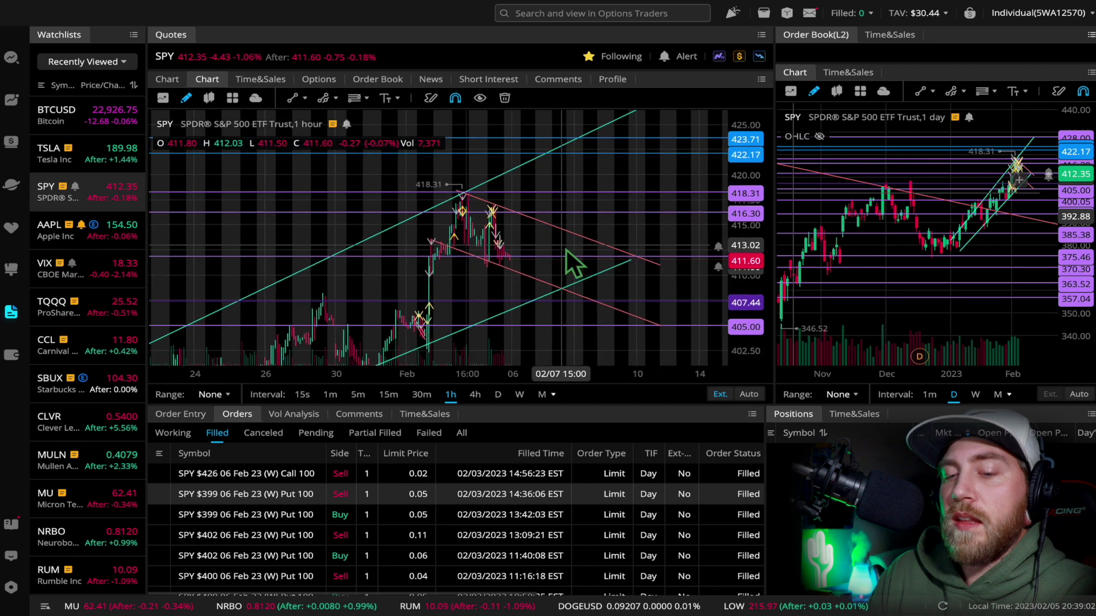
scroll(566, 249, up, 2)
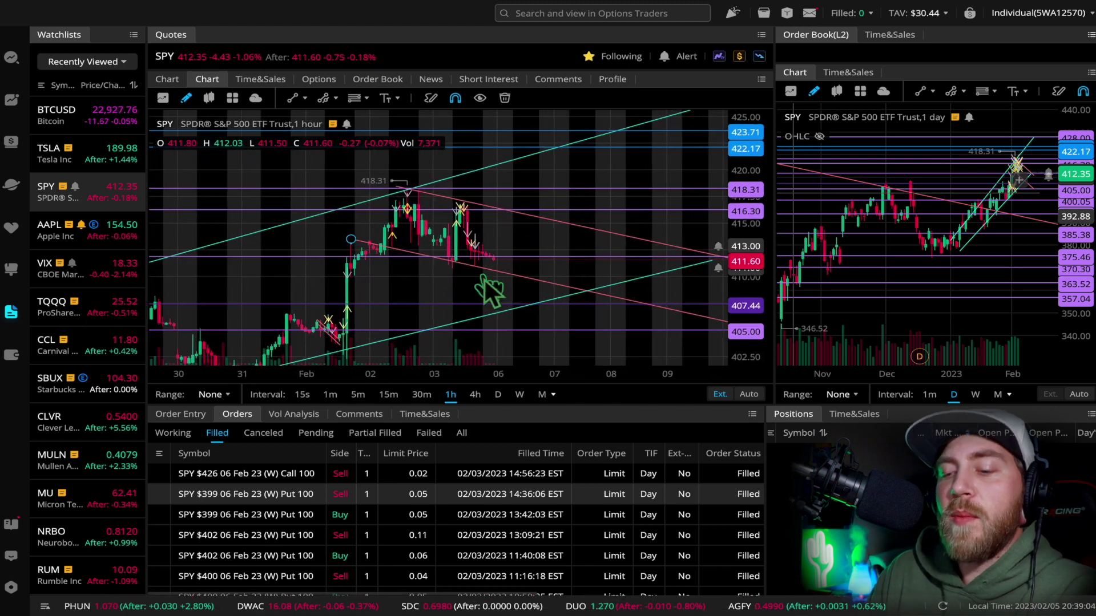
drag(452, 294, 386, 280)
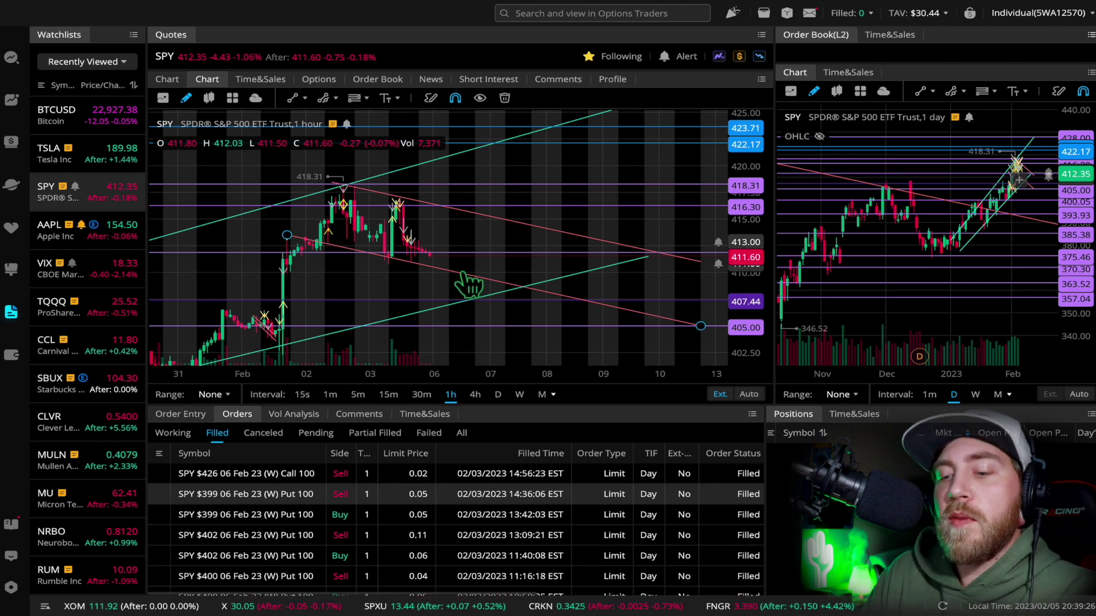
- Frame the hourly SPY chart from late January at roughly 400–430 and select the green channel line
drag(398, 285, 354, 280)
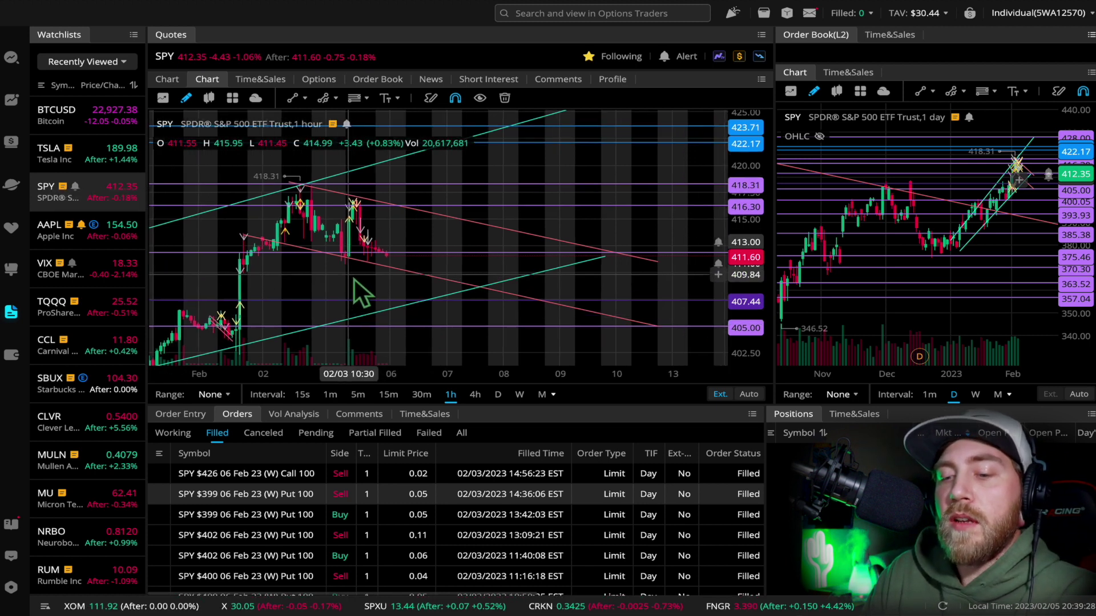
drag(474, 245, 460, 241)
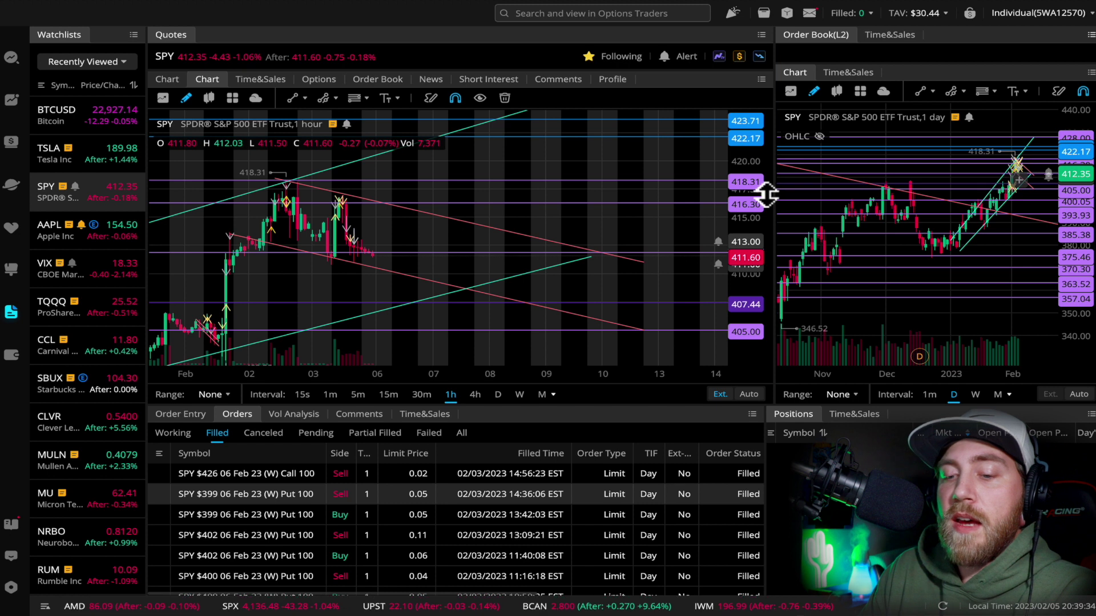
drag(766, 193, 758, 200)
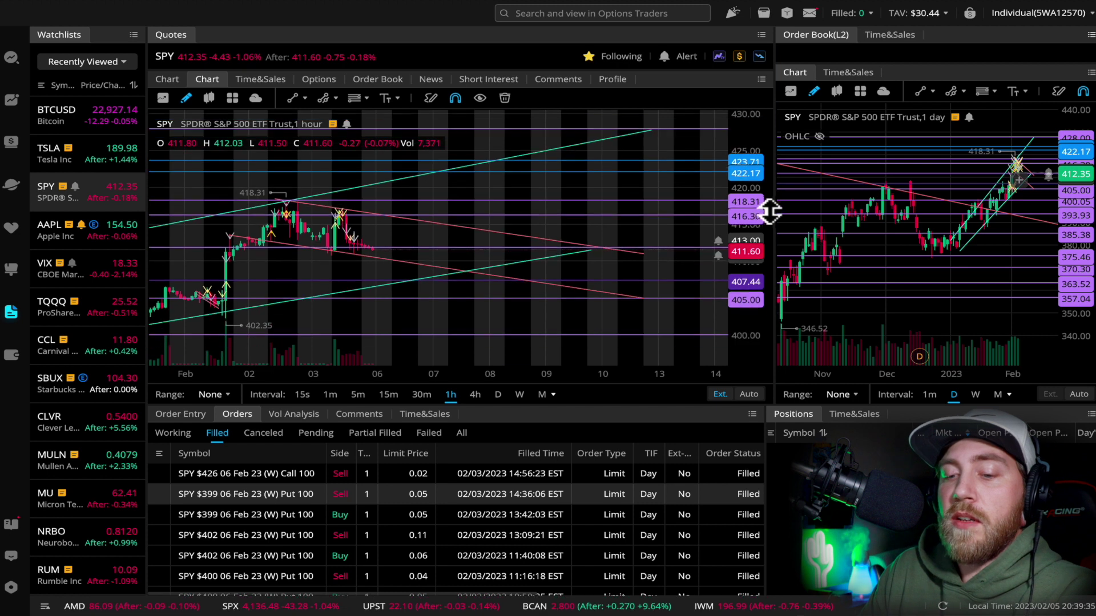
click(378, 283)
mouse_move(318, 273)
mouse_down()
mouse_move(482, 277)
mouse_move(562, 254)
mouse_up()
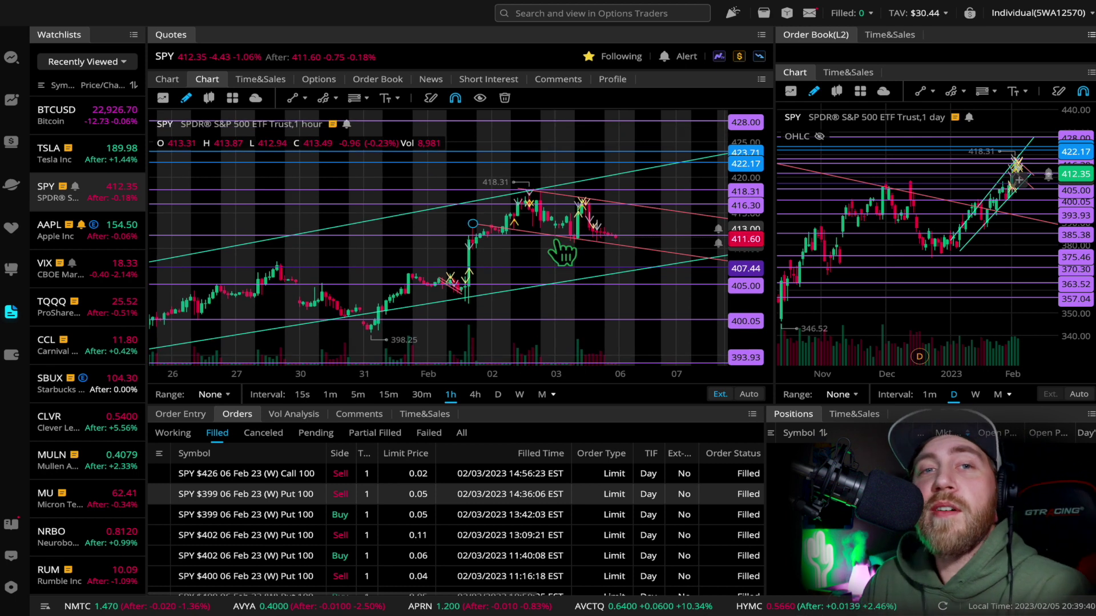